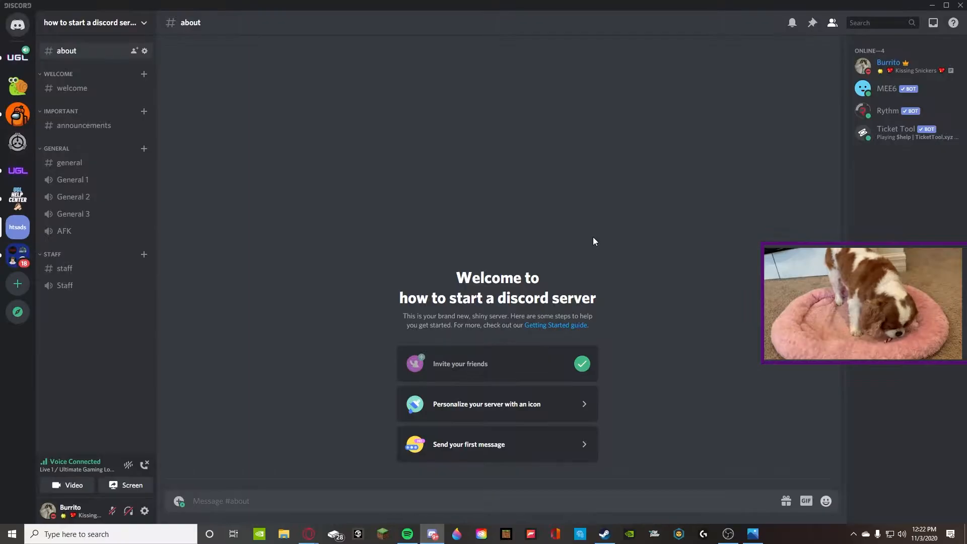
pyautogui.click(79, 24)
pyautogui.click(577, 202)
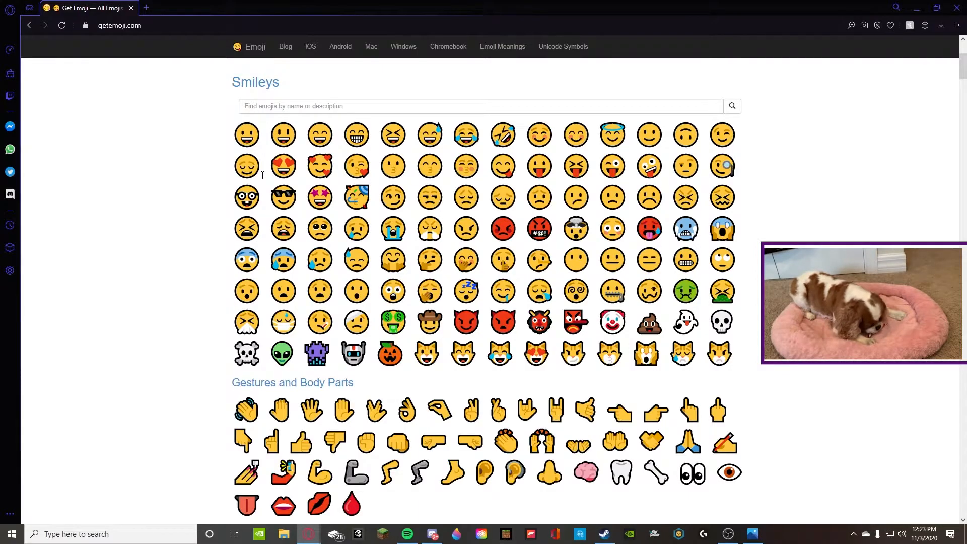
# Switch to Discord and look at the role list in the Ultimate Gaming Lounge server's settings.
pyautogui.click(432, 534)
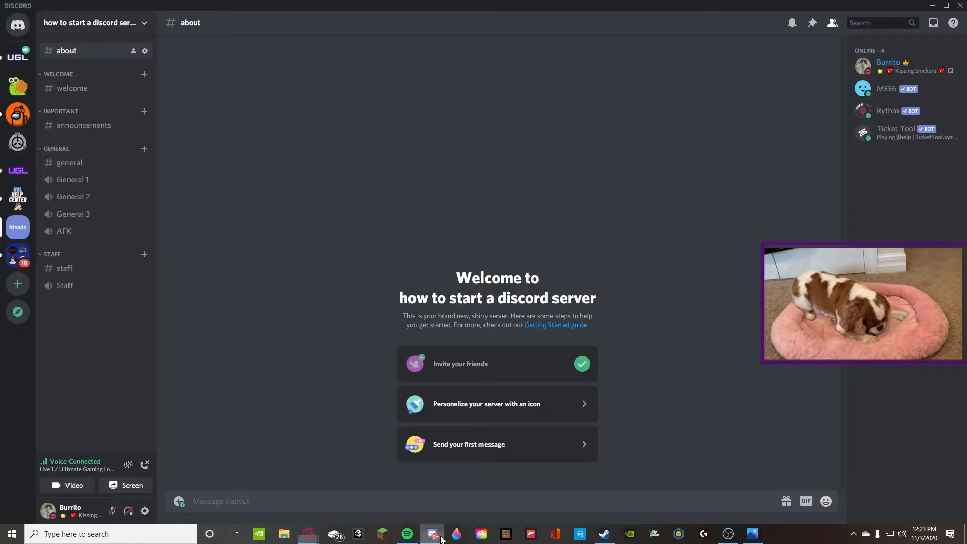
pyautogui.click(18, 56)
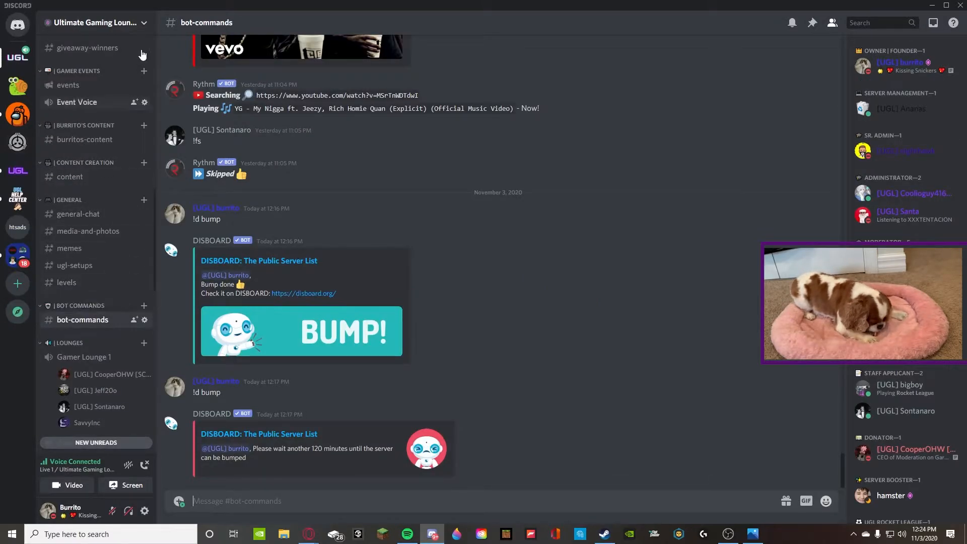
pyautogui.click(115, 31)
pyautogui.click(70, 86)
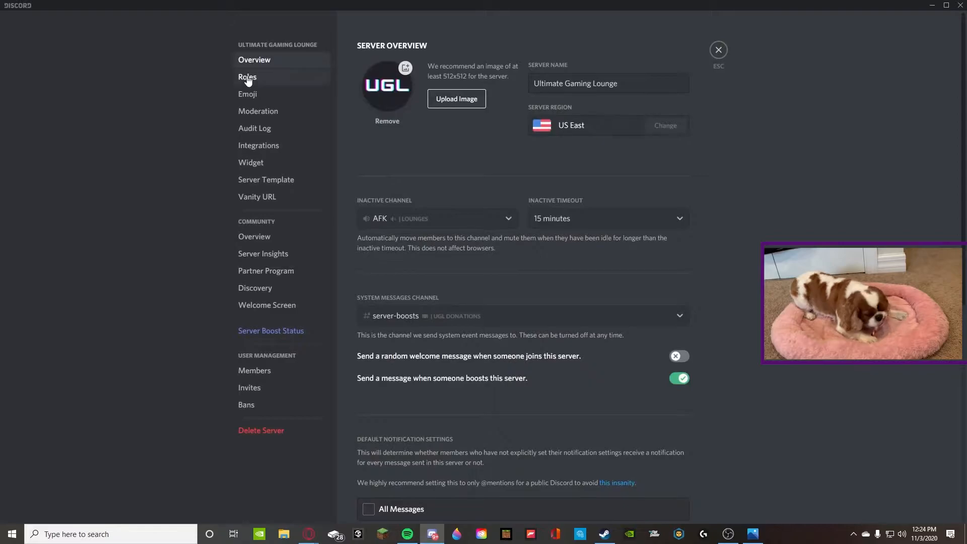
pyautogui.click(310, 77)
pyautogui.scroll(-5, 423, 154)
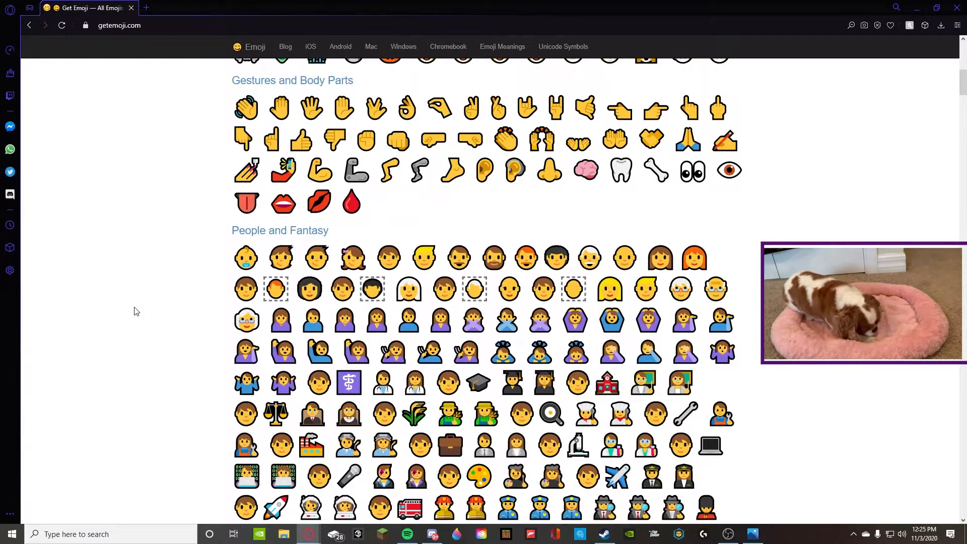
# Bring up the Windows emoji panel over the getemoji.com page, reposition it to view its emojis, and close it.
pyautogui.press('super+period')
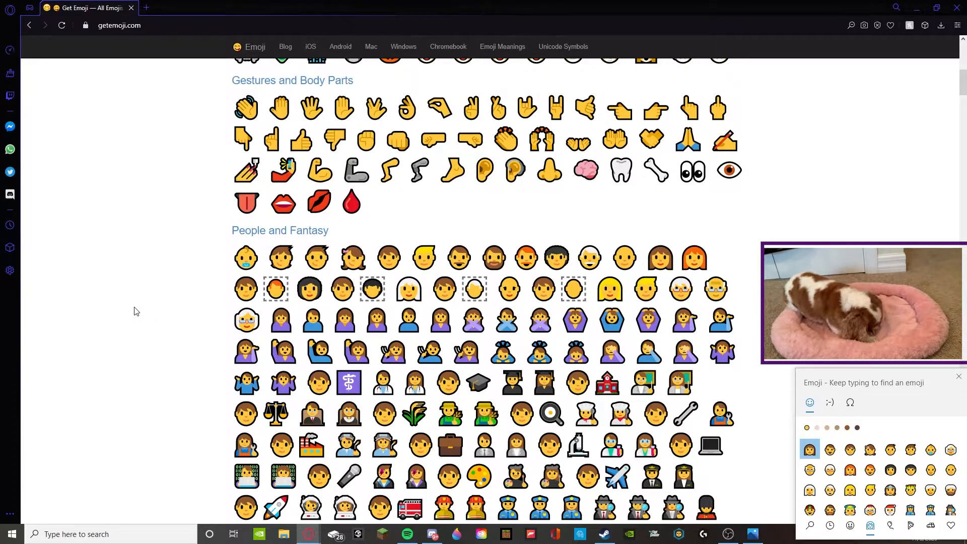
pyautogui.moveTo(856, 388); pyautogui.dragTo(195, 95)
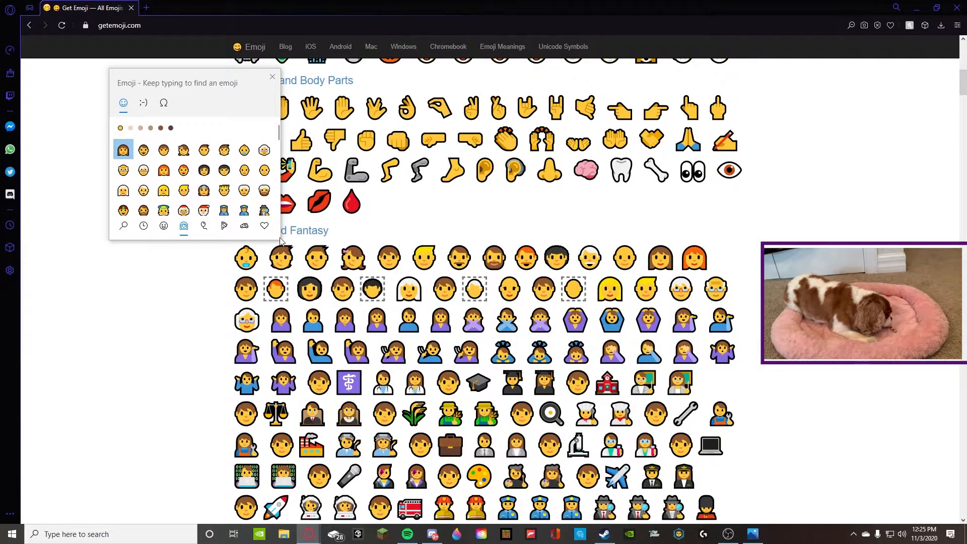
pyautogui.moveTo(174, 88); pyautogui.dragTo(794, 145)
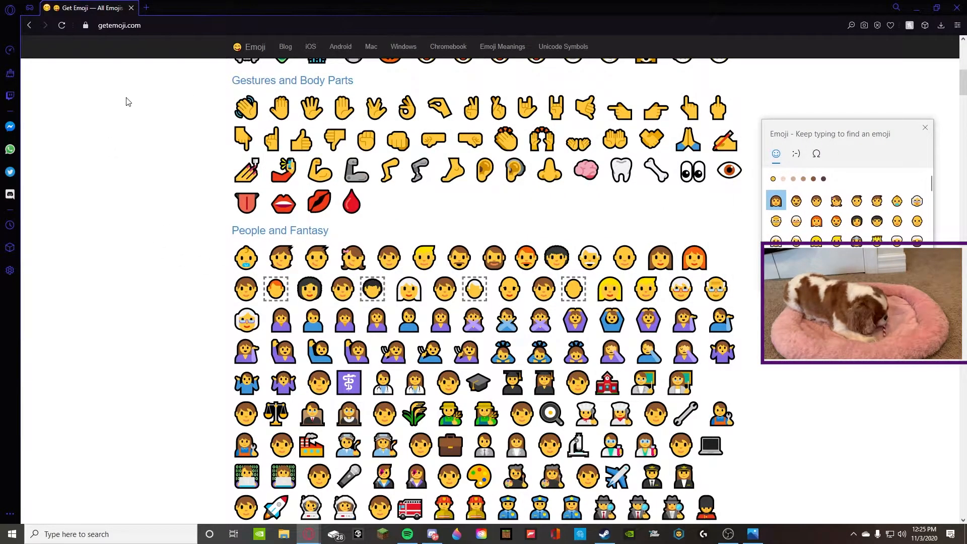
pyautogui.click(925, 127)
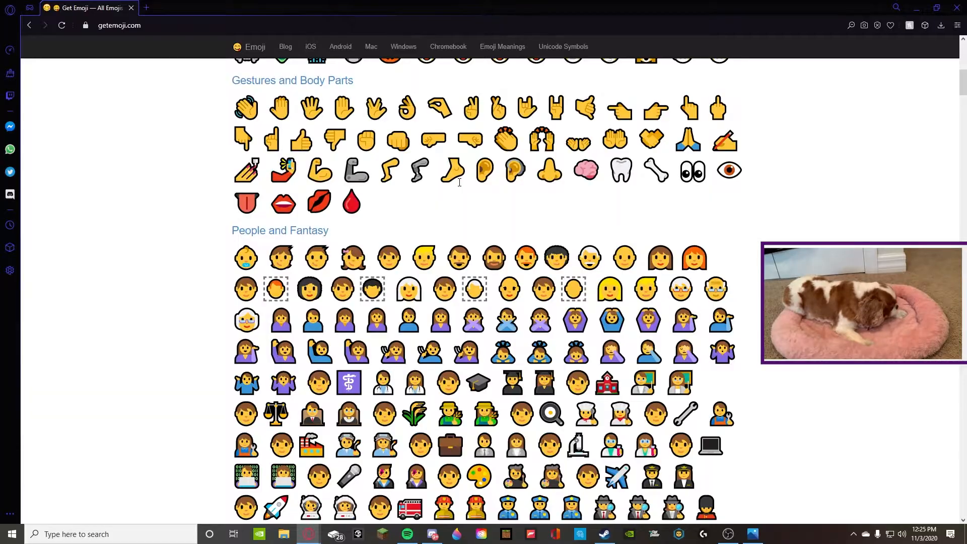
# Browse the getemoji.com lists past the skin-tone sections and through Animals & Nature for suitable emojis.
pyautogui.scroll(-20, 345, 179)
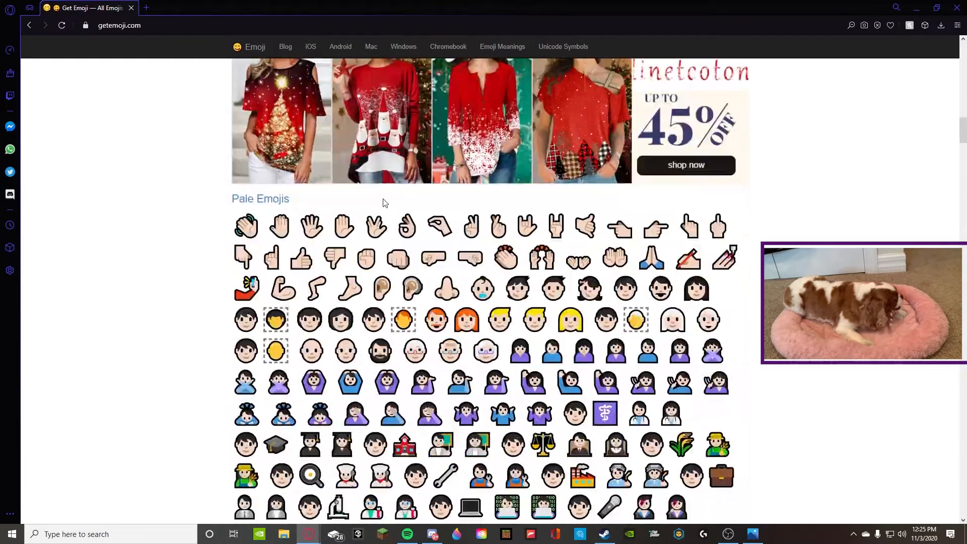
pyautogui.scroll(-20, 414, 221)
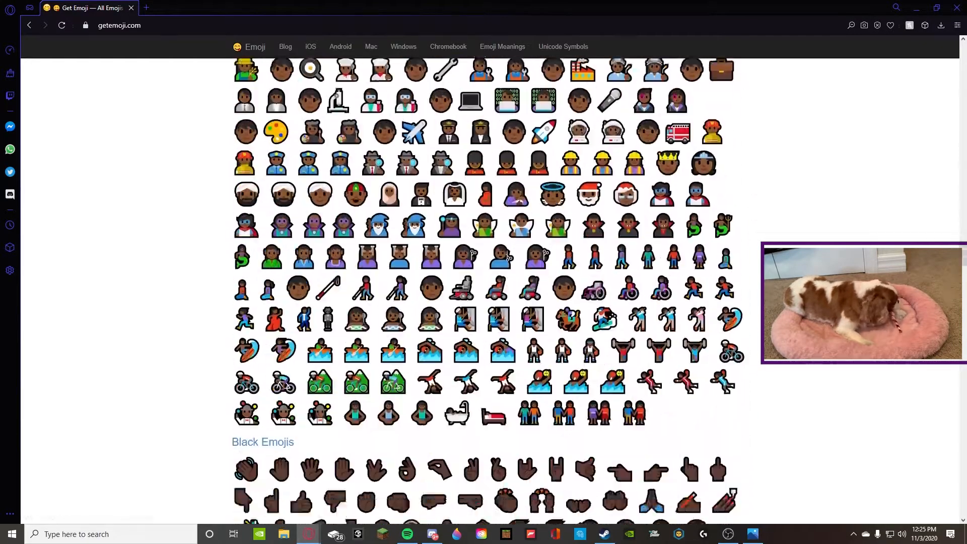
pyautogui.scroll(-15, 407, 215)
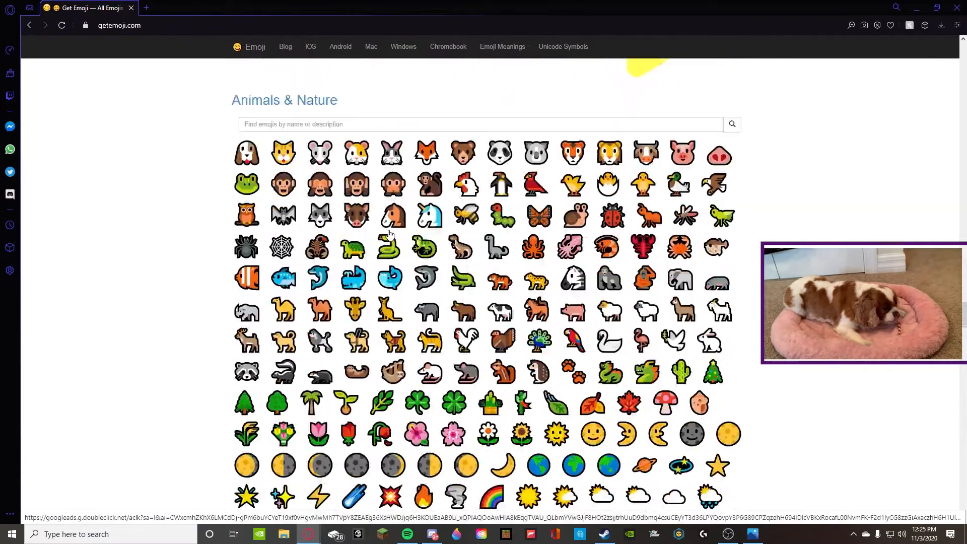
pyautogui.scroll(-8, 383, 204)
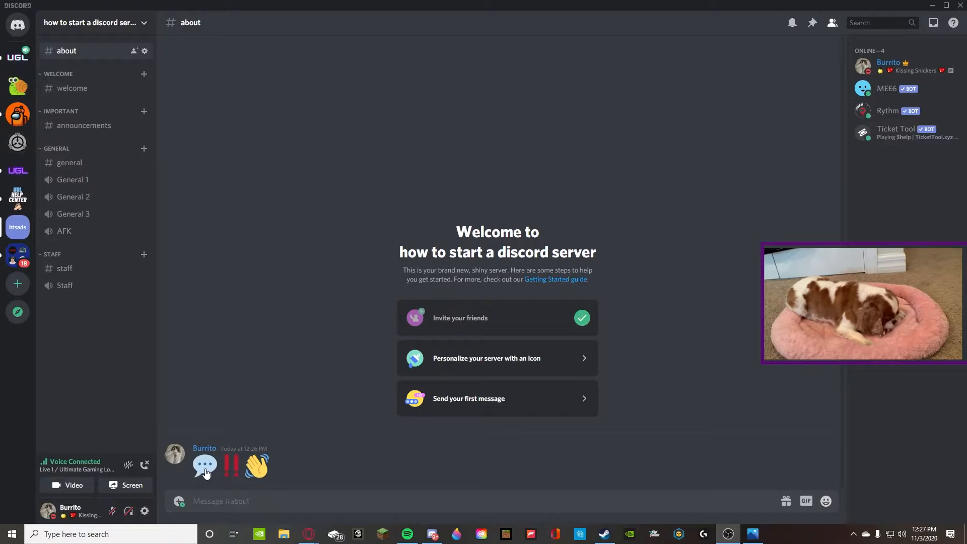
# Rename the Welcome category to "👋 Welcome" and save the change.
pyautogui.rightClick(50, 74)
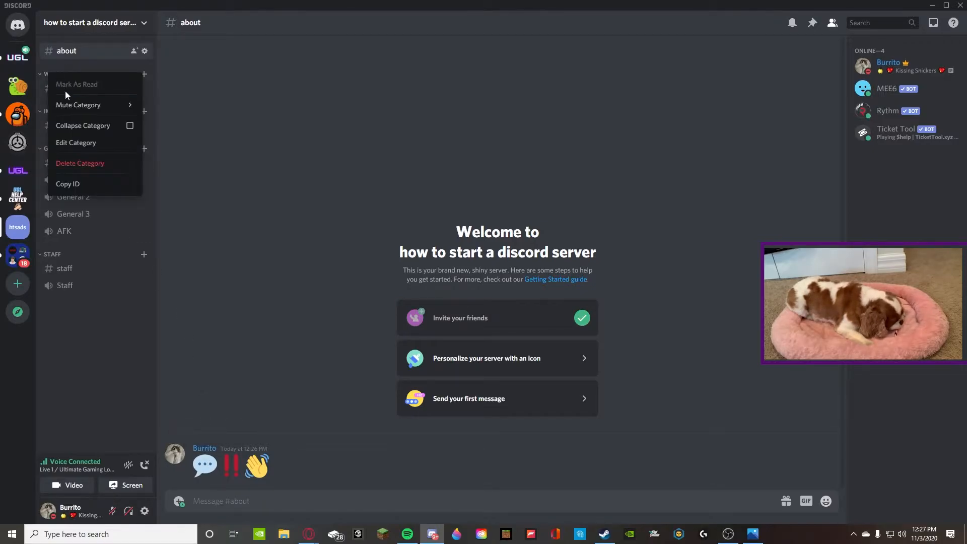
pyautogui.click(76, 142)
pyautogui.write('👋')
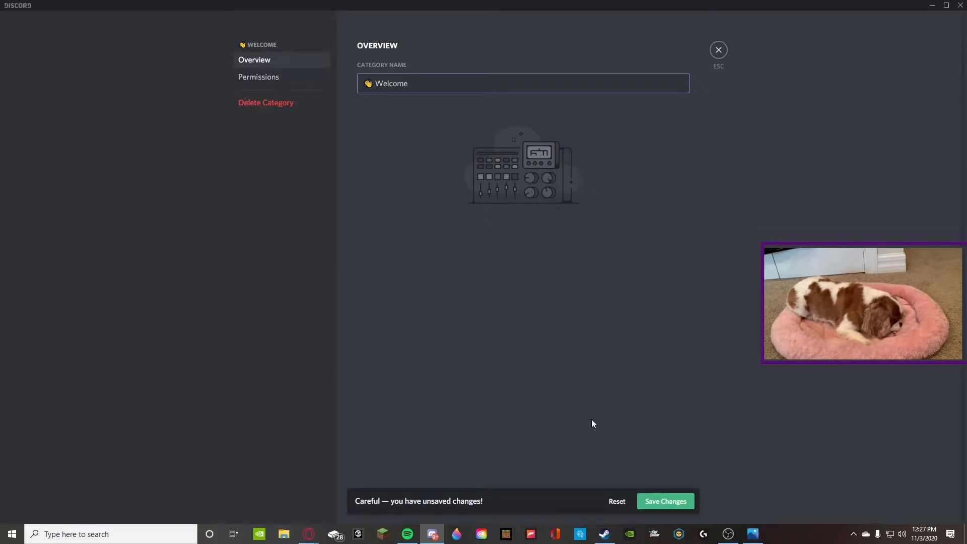
pyautogui.click(667, 502)
pyautogui.click(719, 52)
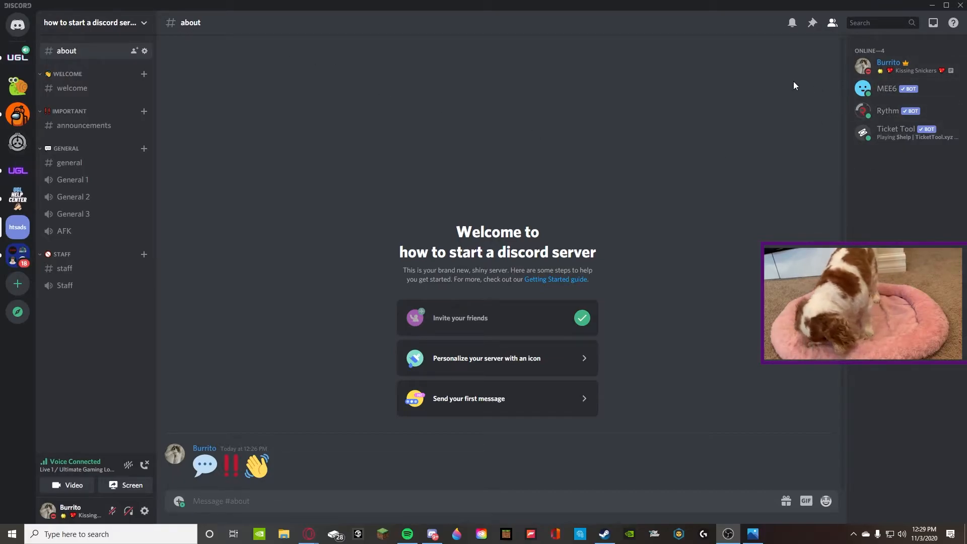
# View the server owner's profile card and go through the Owner, Administrator, Moderator, Trial Moderator, Member and bot roles.
pyautogui.click(889, 63)
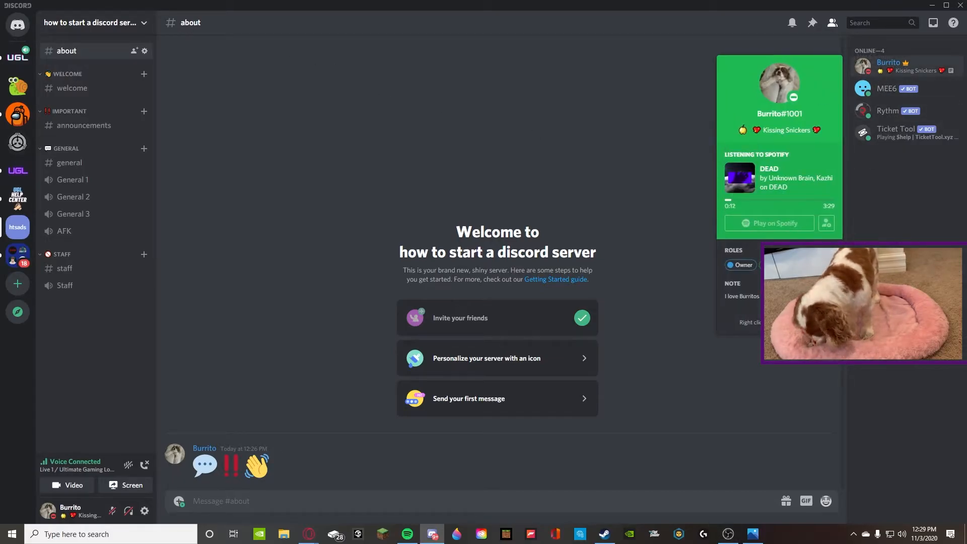
pyautogui.click(591, 161)
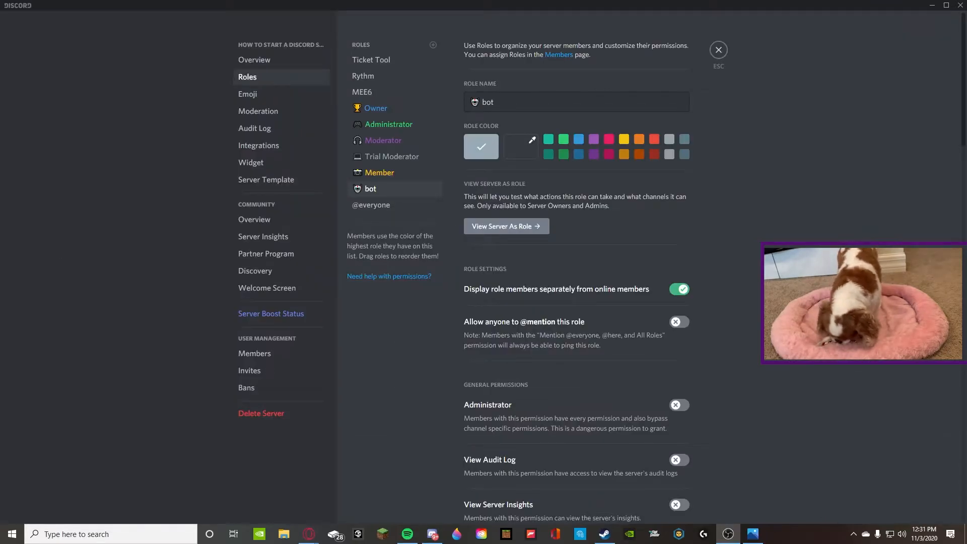
pyautogui.click(359, 109)
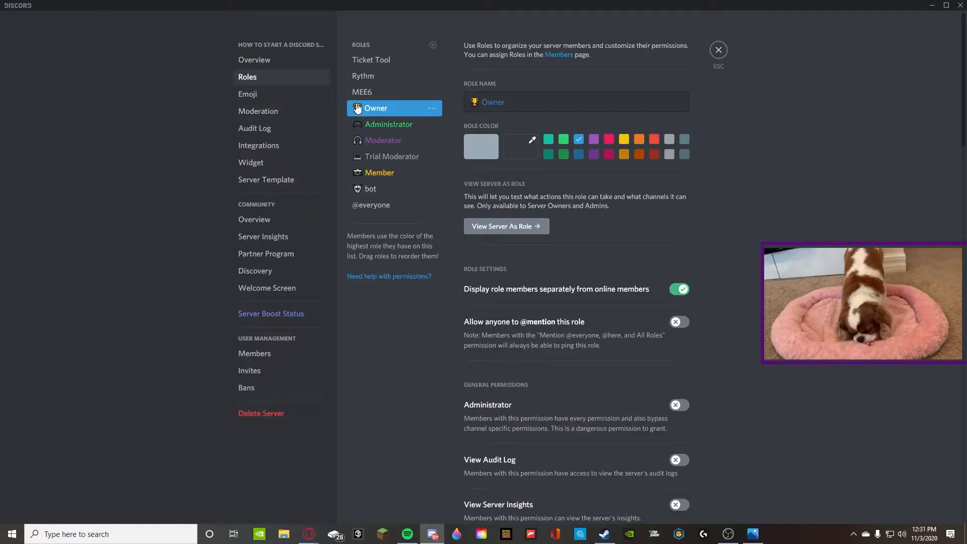
pyautogui.click(367, 124)
pyautogui.click(367, 140)
pyautogui.click(366, 157)
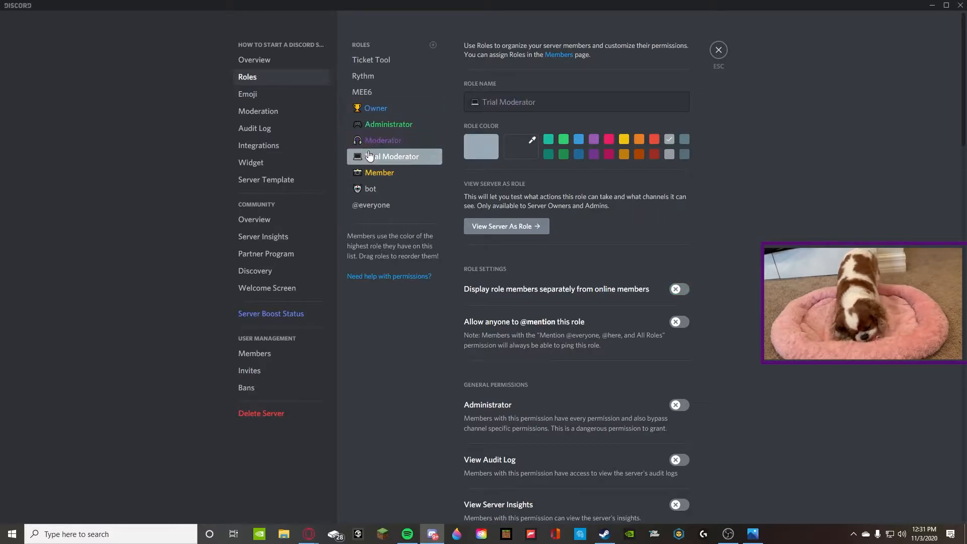
pyautogui.click(369, 173)
pyautogui.click(367, 190)
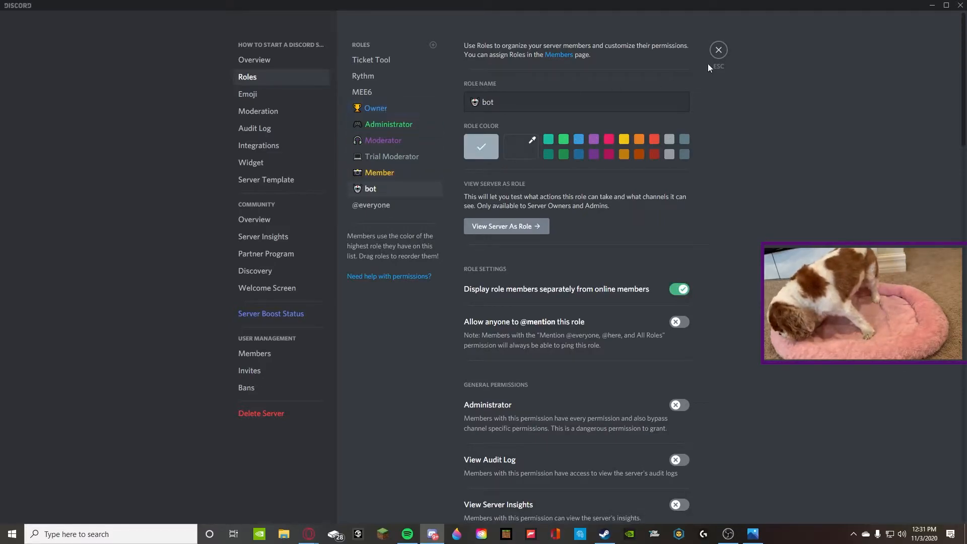
pyautogui.click(719, 50)
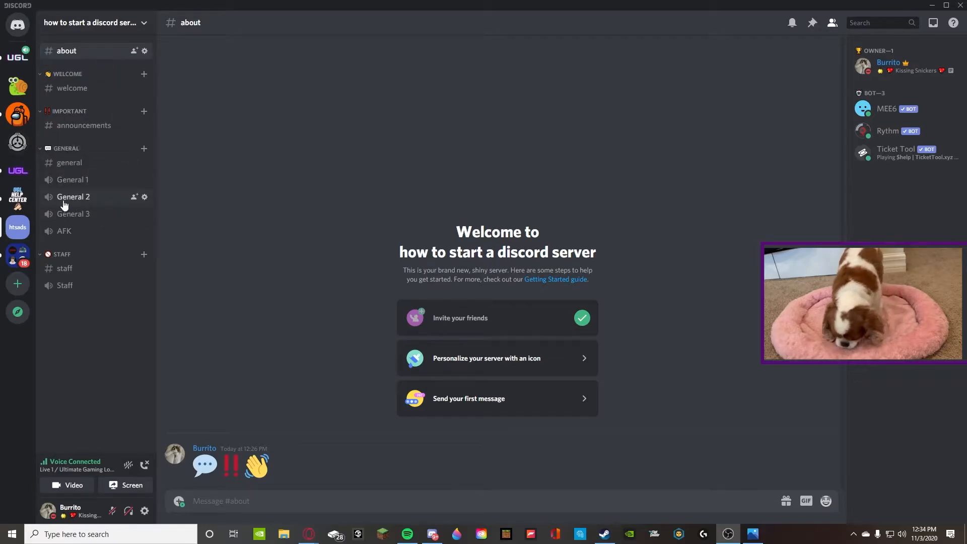
# Create a category named Gaming and move it between the General and Staff categories.
pyautogui.click(83, 24)
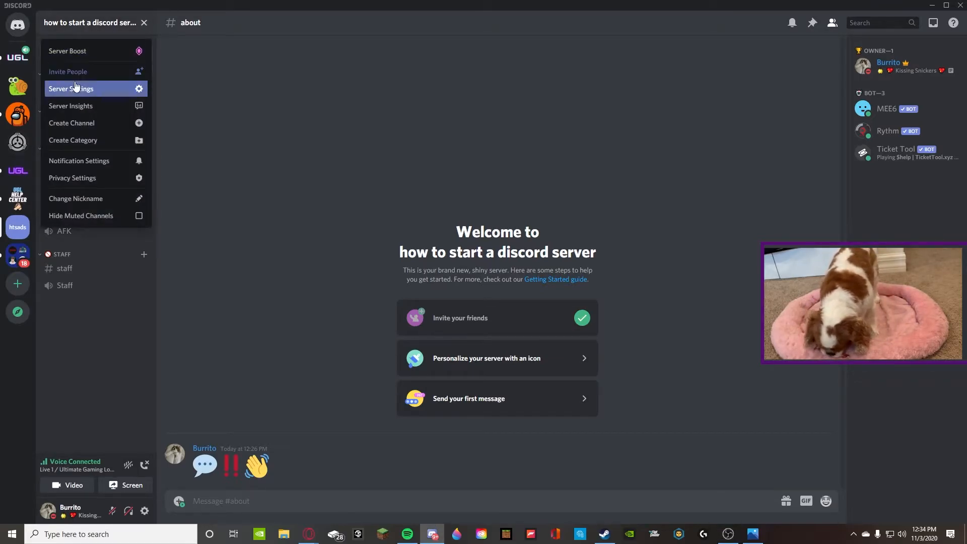
pyautogui.click(82, 144)
pyautogui.write('Gaming')
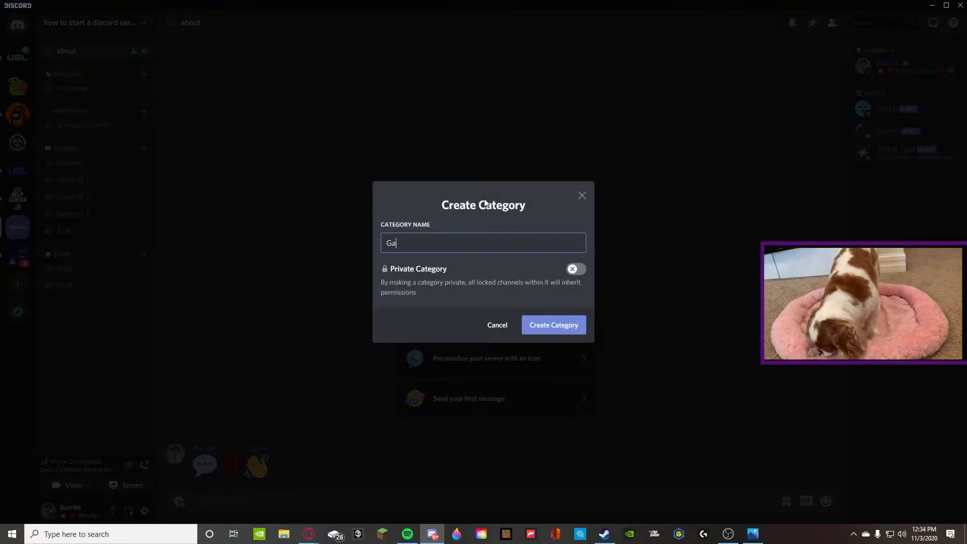
pyautogui.press('Return')
pyautogui.moveTo(56, 309); pyautogui.dragTo(59, 249)
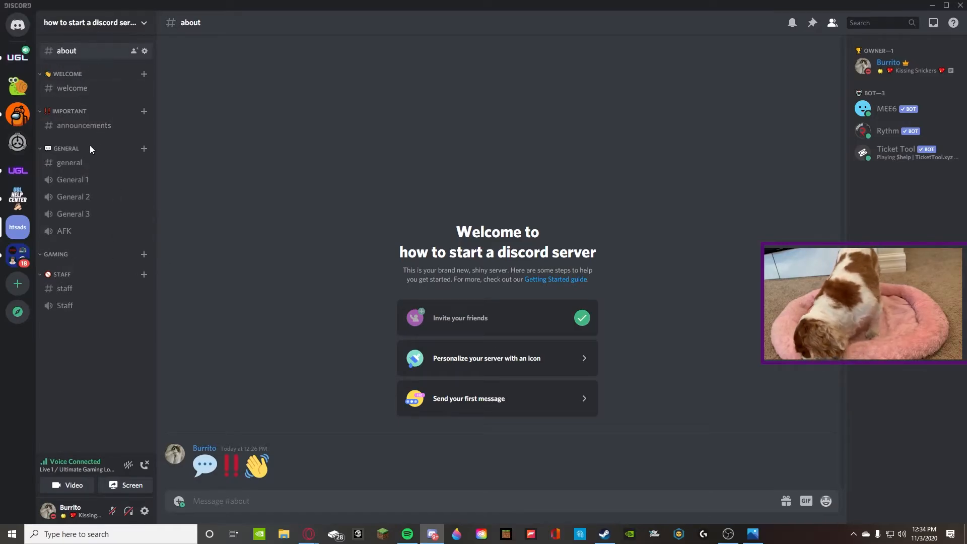
# Add two text channels named esports and tryouts to the Gaming category.
pyautogui.click(143, 254)
pyautogui.write('esports')
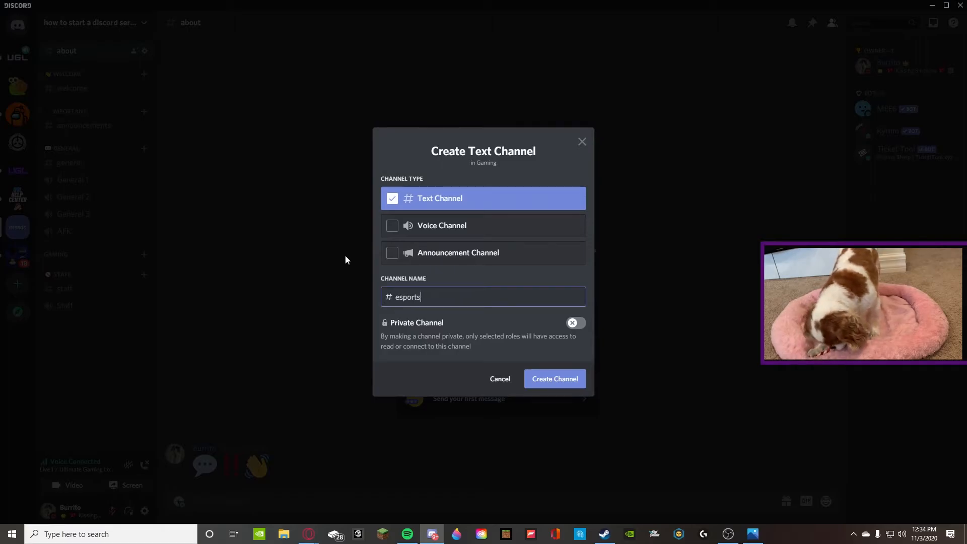
pyautogui.press('Return')
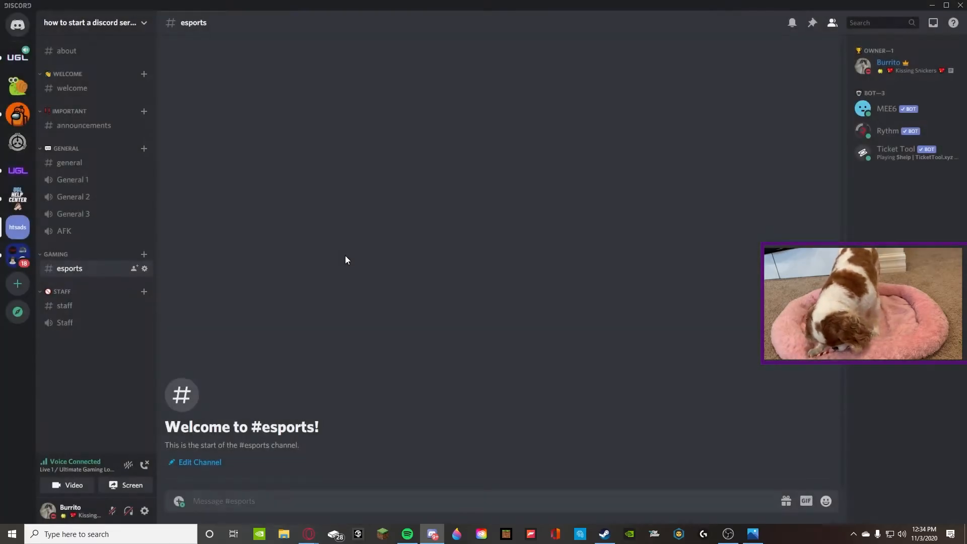
pyautogui.click(143, 254)
pyautogui.write('tryouts')
pyautogui.press('Return')
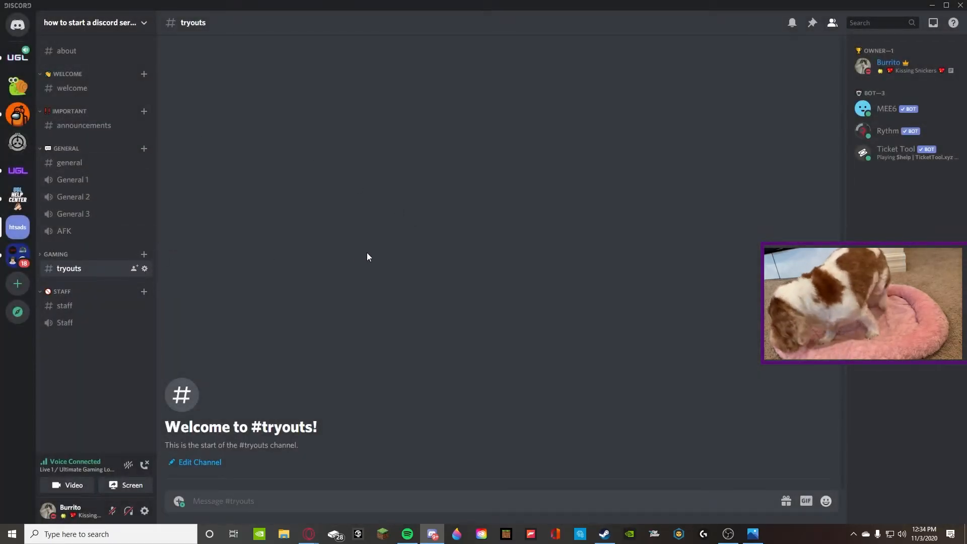
# Add a text channel named games and a voice channel named Games to the Gaming category.
pyautogui.click(148, 257)
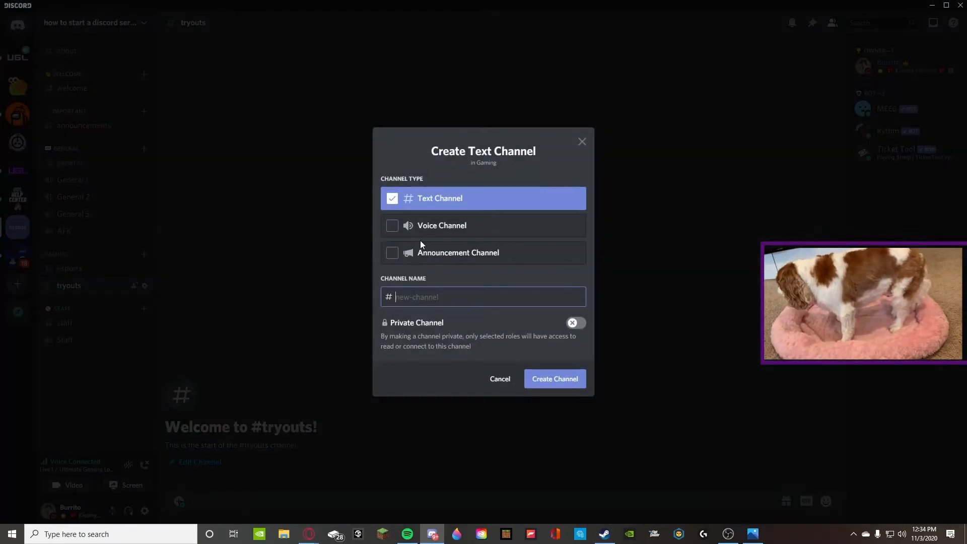
pyautogui.write('games')
pyautogui.press('Return')
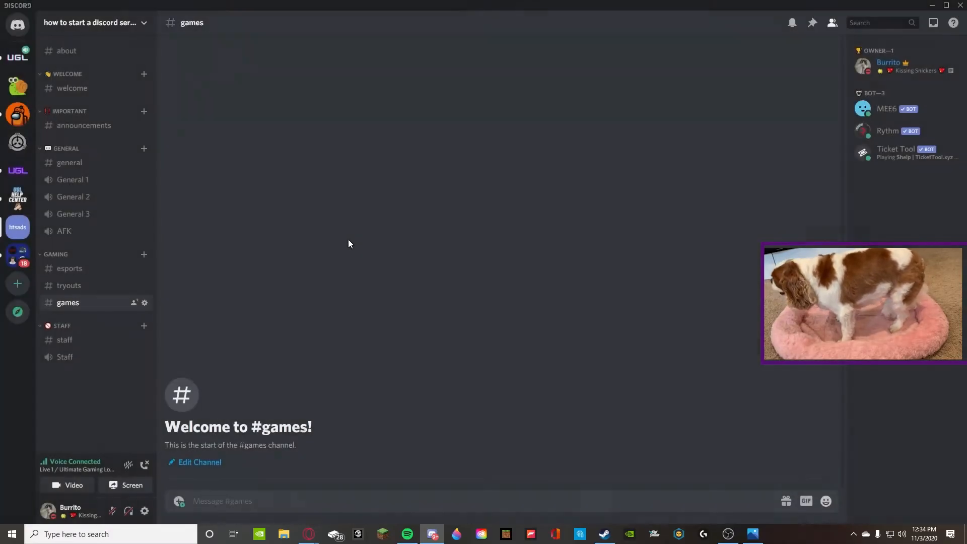
pyautogui.click(146, 256)
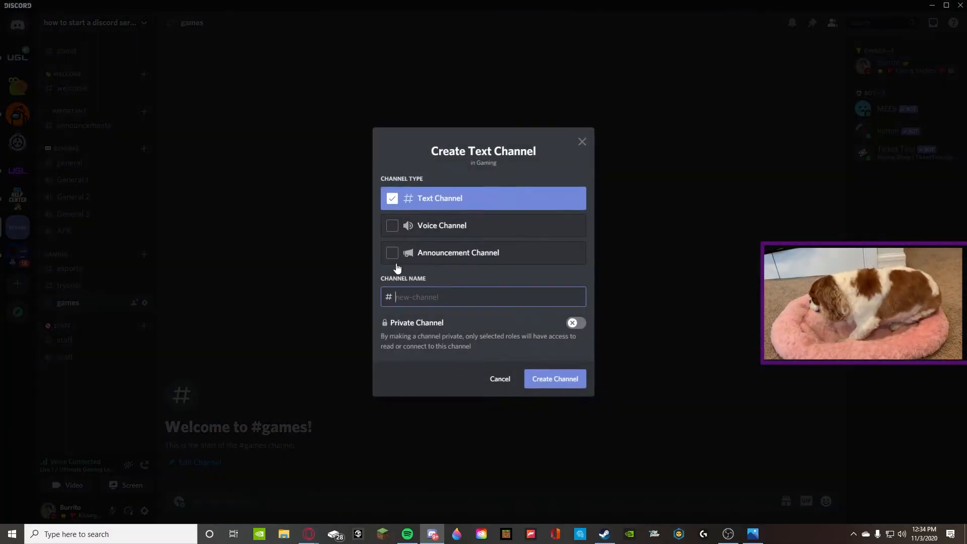
pyautogui.click(433, 232)
pyautogui.write('Games')
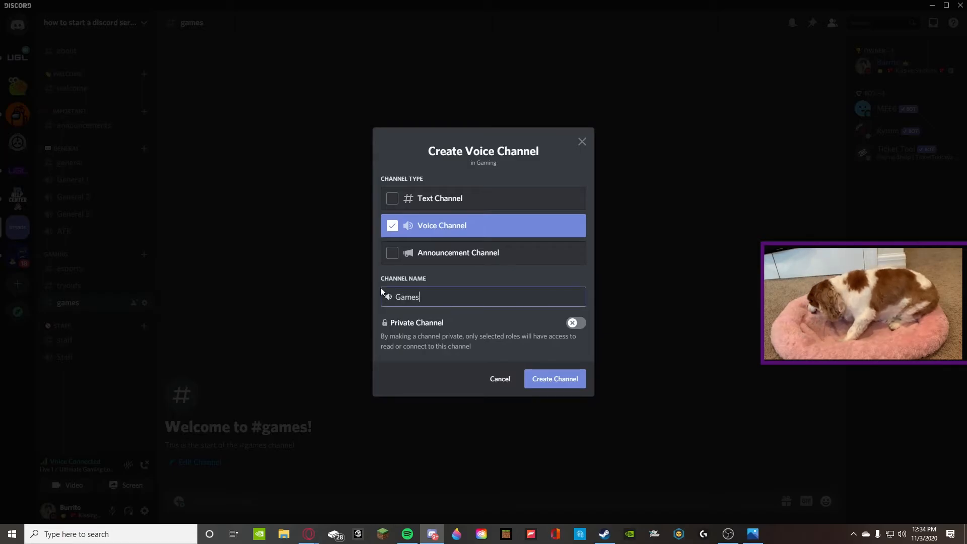
pyautogui.press('Return')
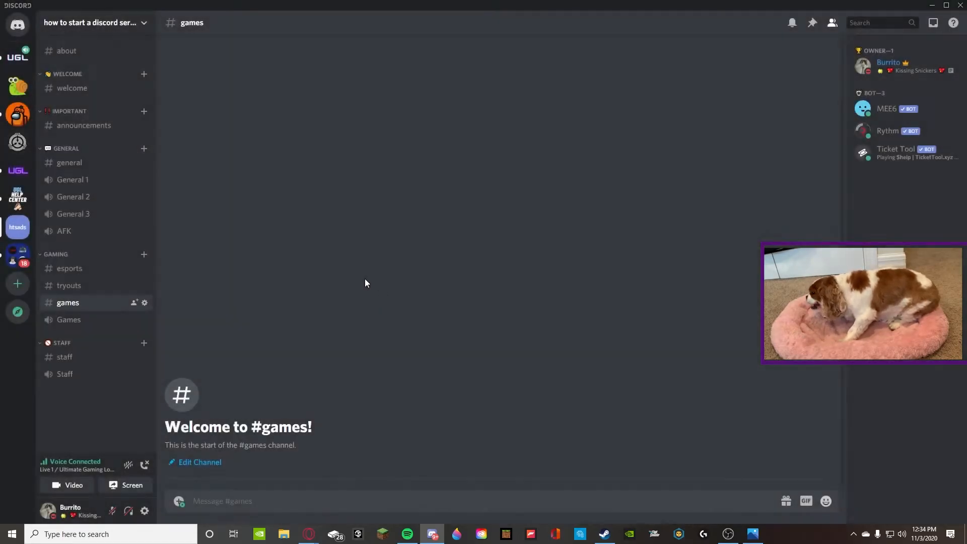
# Turn the esports text channel in the Gaming category into an Announcement Channel and save the change.
pyautogui.click(65, 268)
pyautogui.rightClick(66, 268)
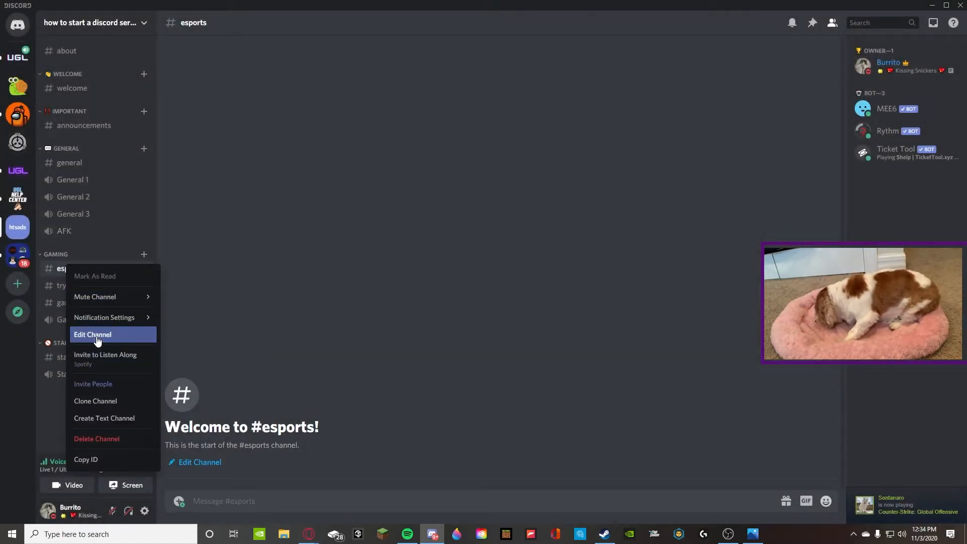
pyautogui.click(94, 336)
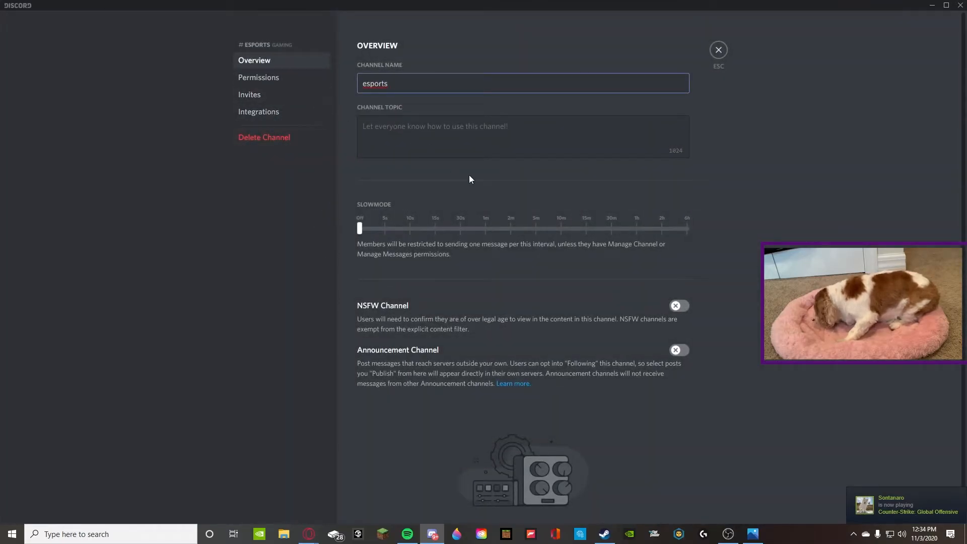
pyautogui.click(679, 351)
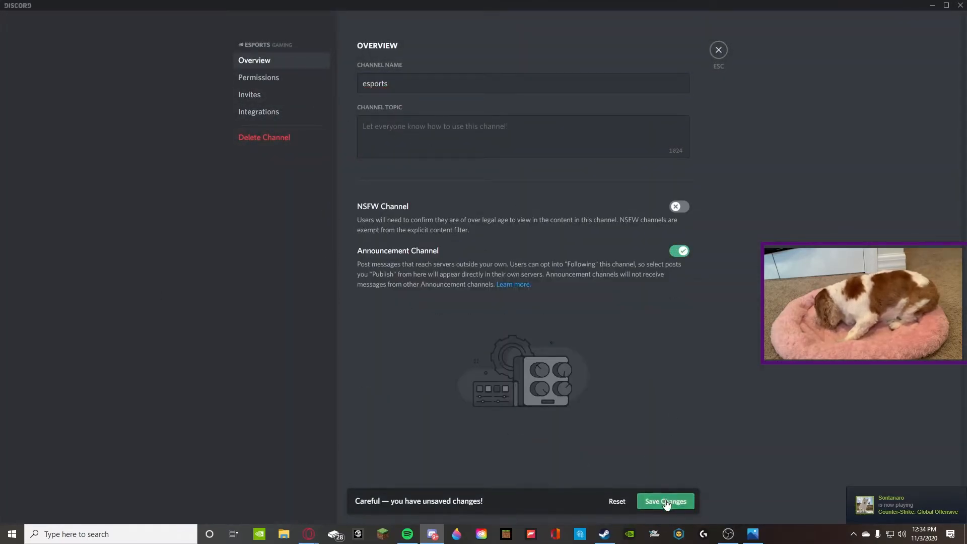
pyautogui.click(665, 499)
pyautogui.click(718, 50)
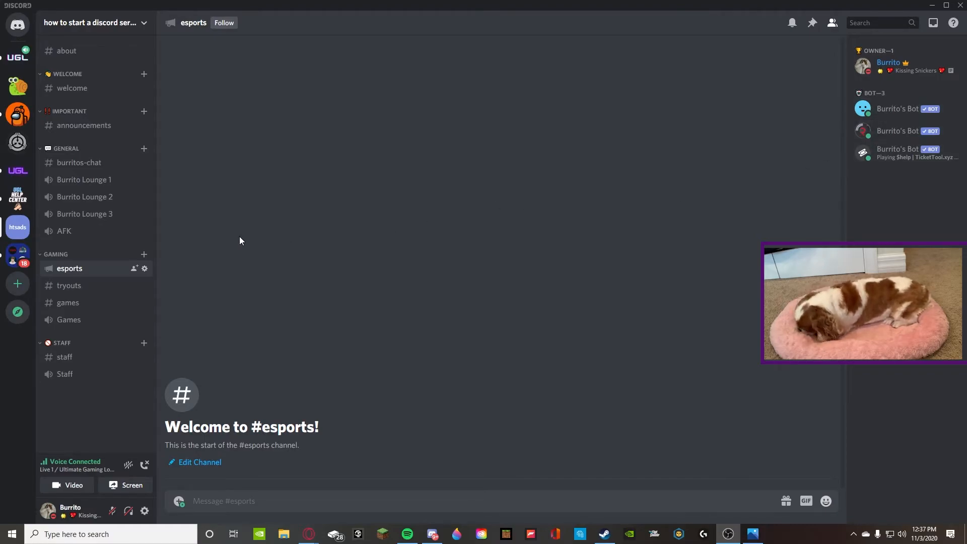
# Switch to the Ultimate Gaming Lounge server and examine its announcements channel, including the merchandise coupon post.
pyautogui.click(14, 61)
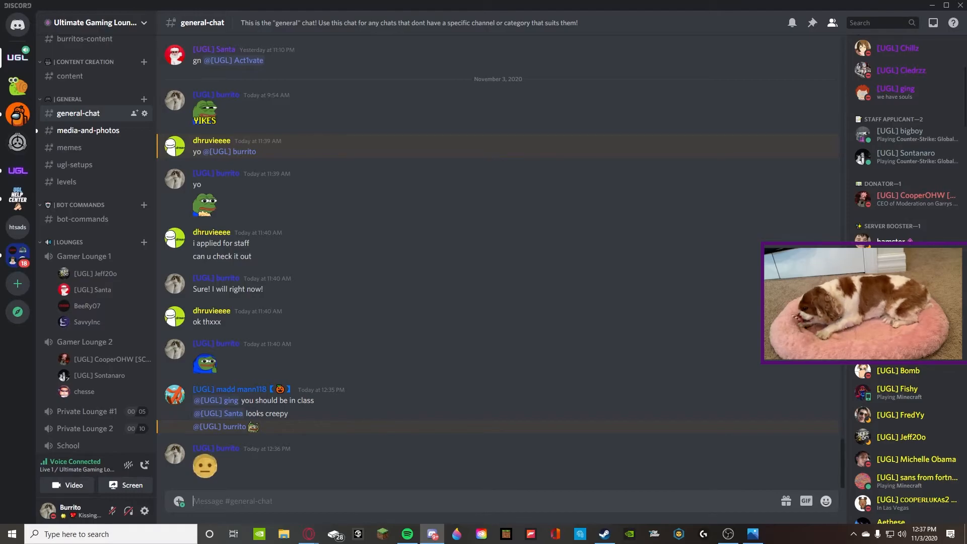
pyautogui.scroll(5, 906, 201)
pyautogui.scroll(5, 615, 283)
pyautogui.scroll(5, 83, 165)
pyautogui.scroll(10, 83, 165)
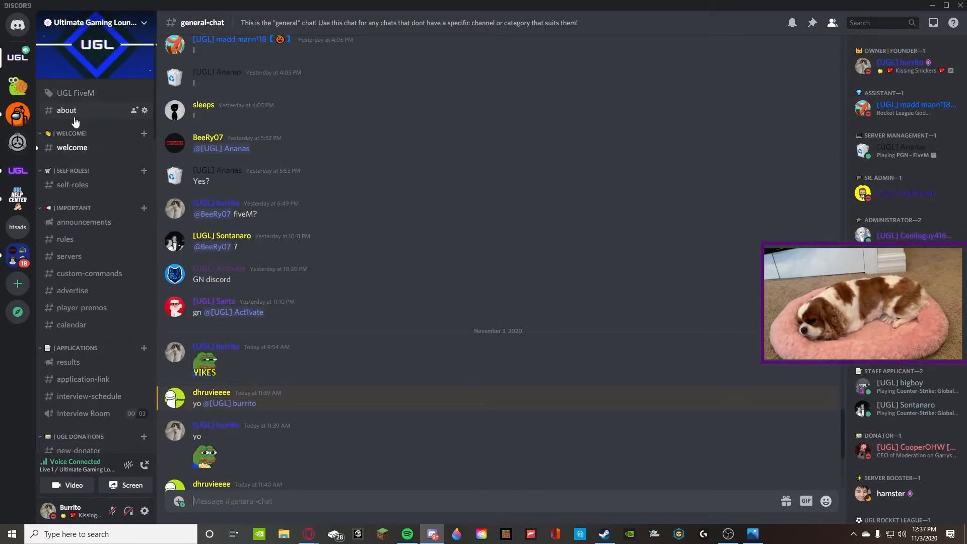
pyautogui.click(64, 225)
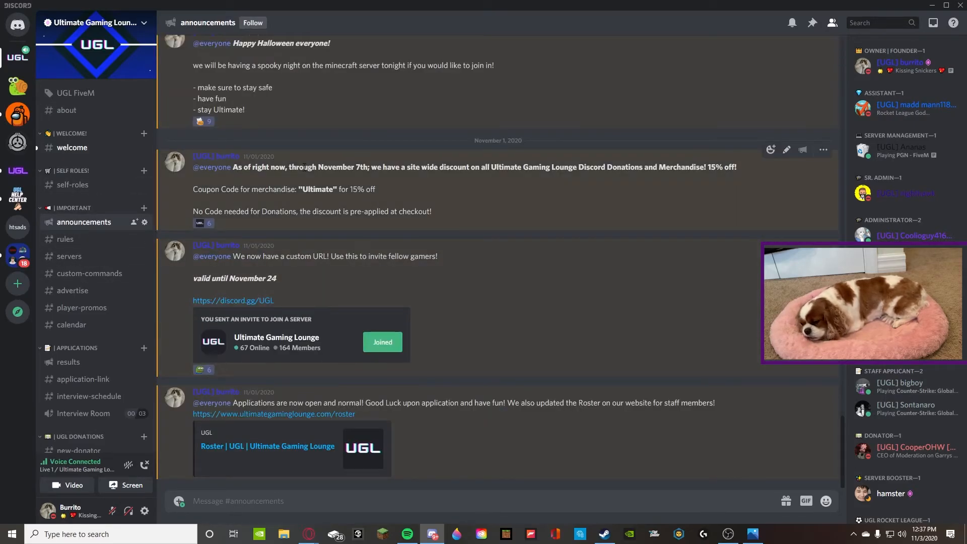
pyautogui.moveTo(305, 185); pyautogui.dragTo(333, 193)
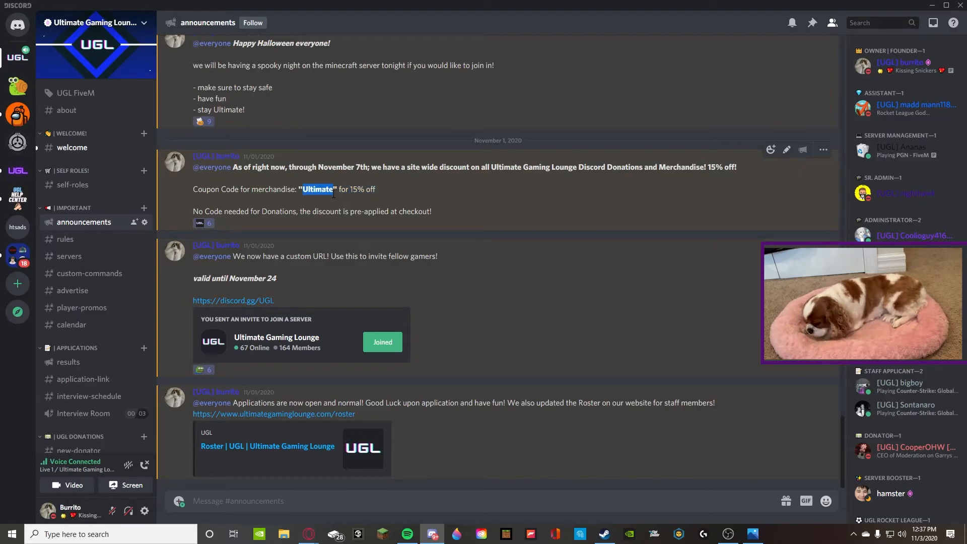
# Review the Ultimate Gaming Lounge server's rules, channel categories and general-chat, and return to the new server.
pyautogui.click(65, 239)
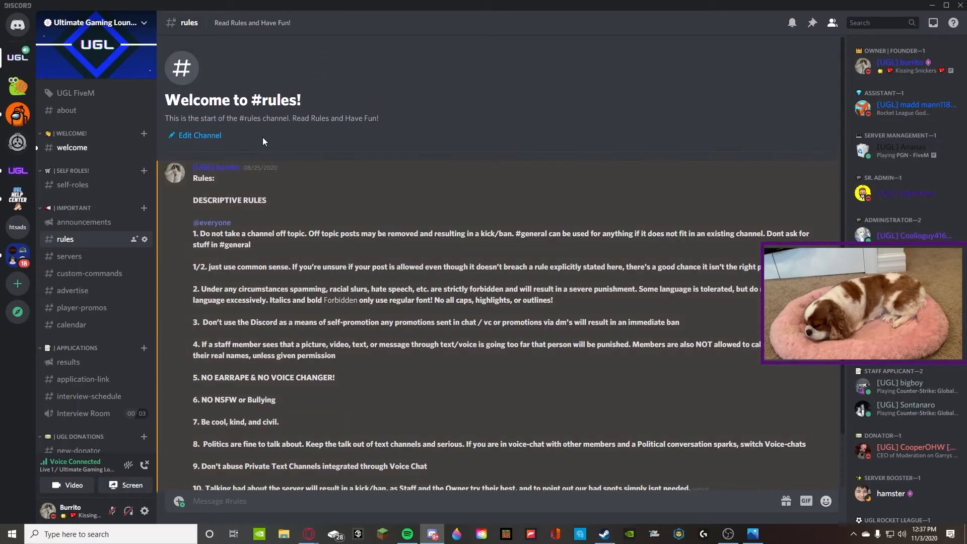
pyautogui.scroll(-5, 76, 316)
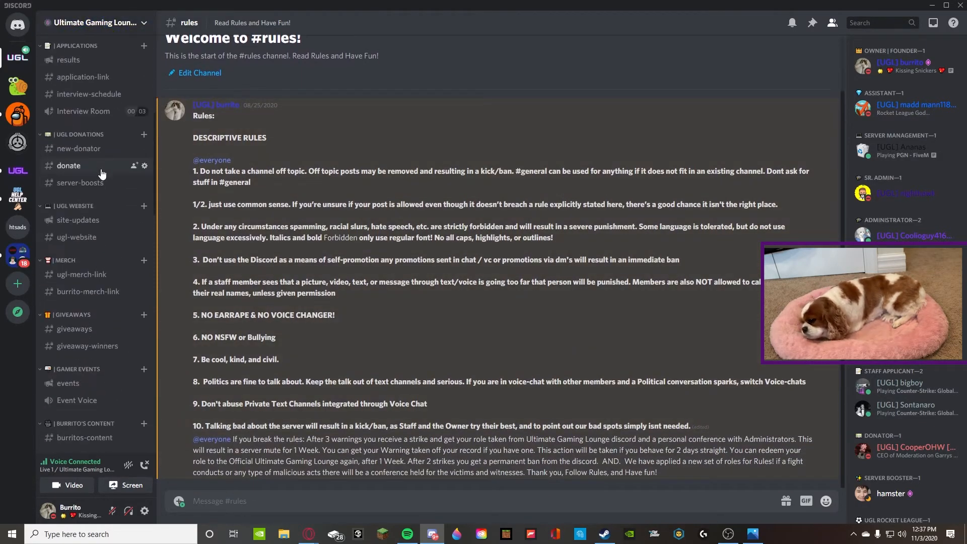
pyautogui.scroll(-5, 103, 194)
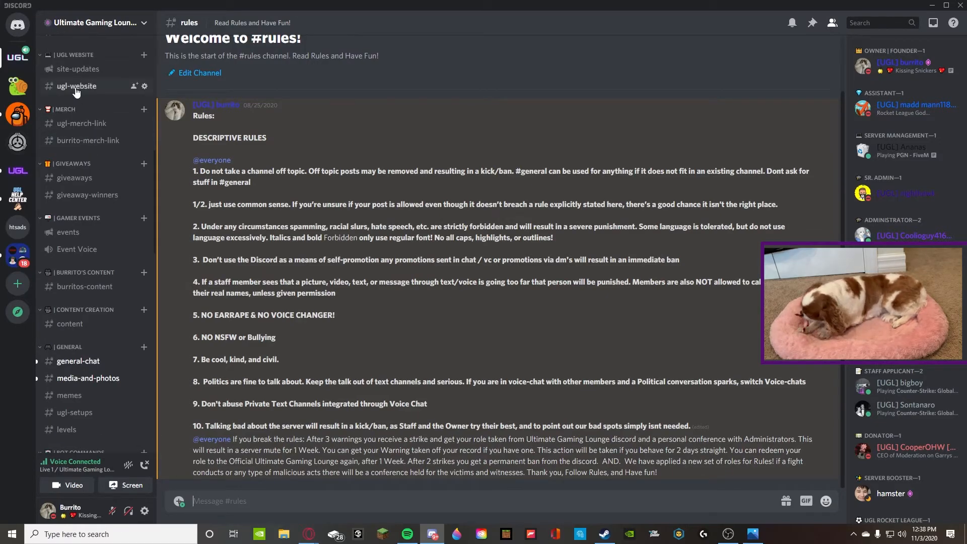
pyautogui.click(80, 361)
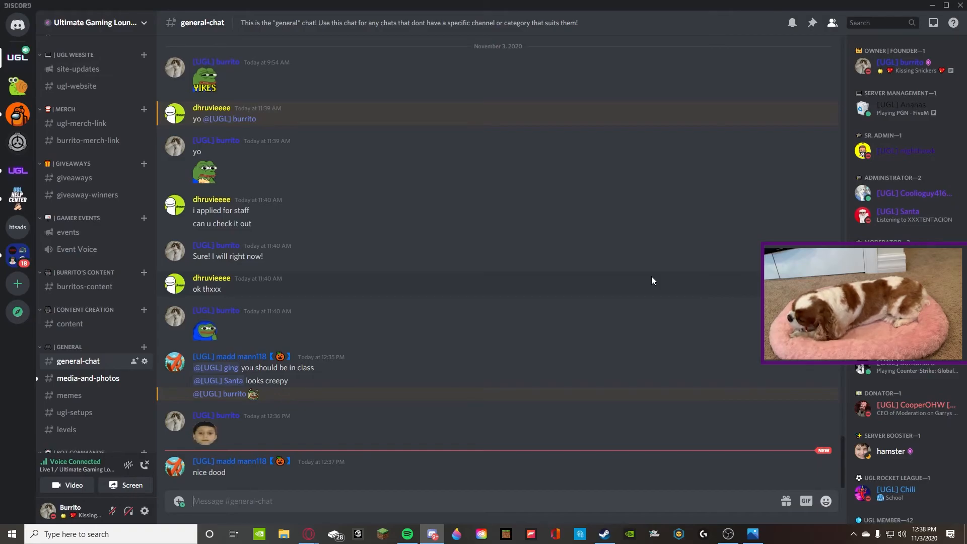
pyautogui.click(24, 224)
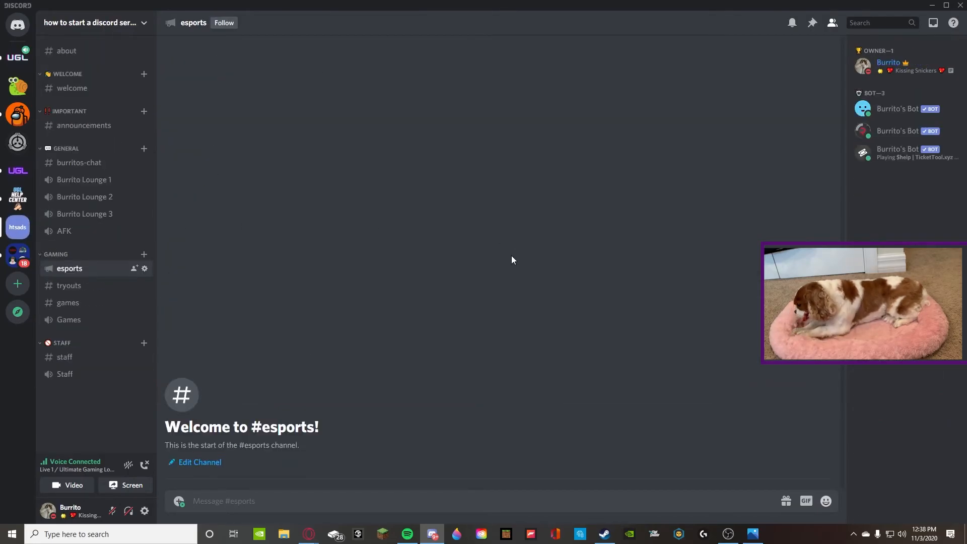